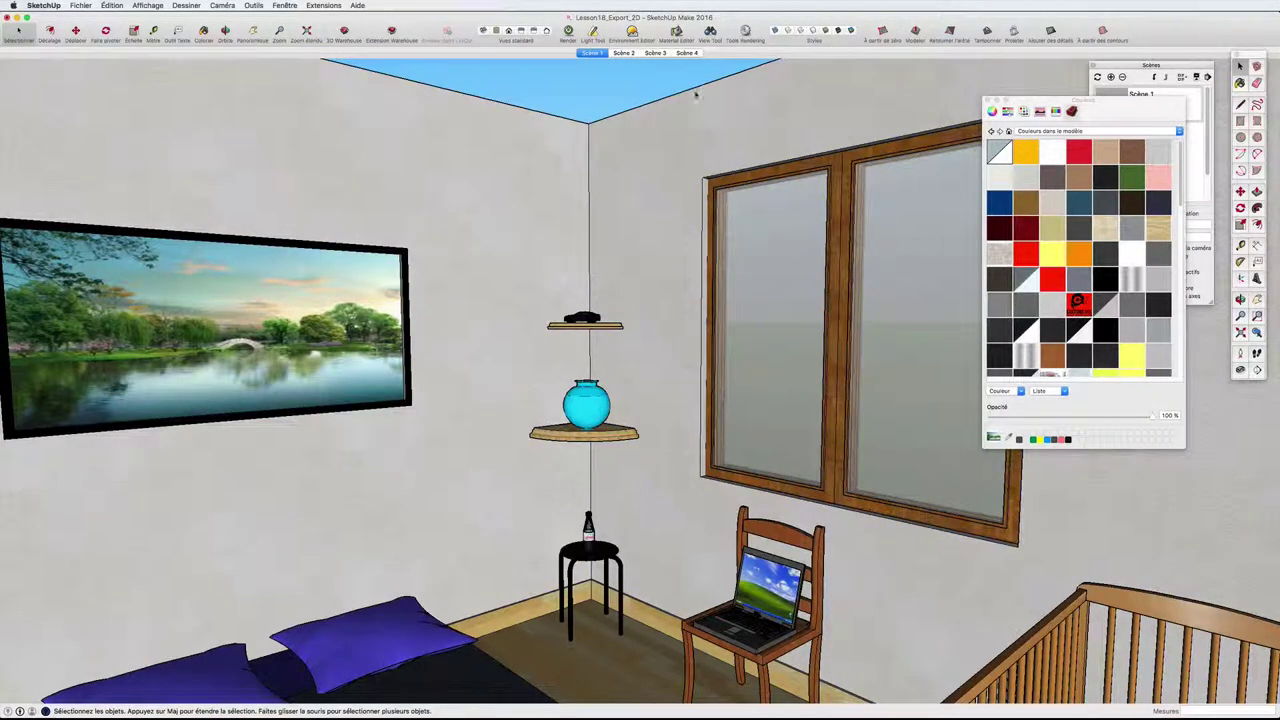
Step through Scène 2 and Scène 3, zoom and orbit around the floor toy, then return to Scène 3.
click(624, 53)
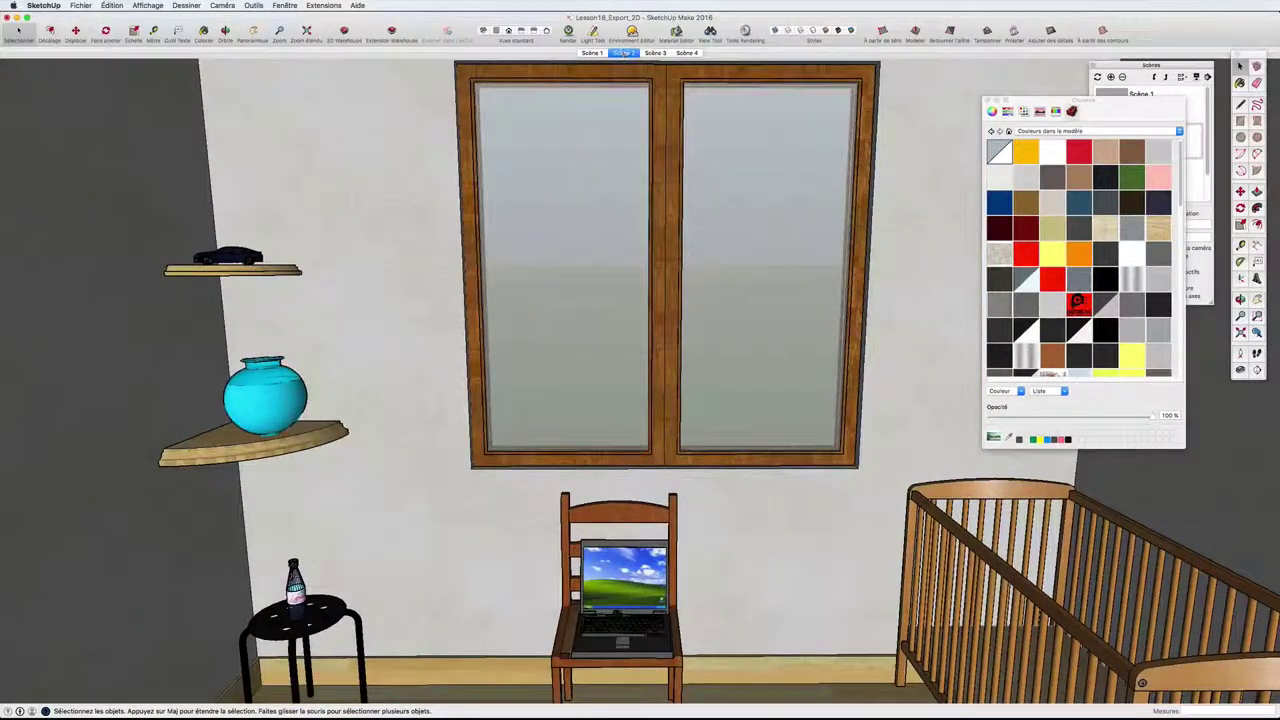
click(655, 53)
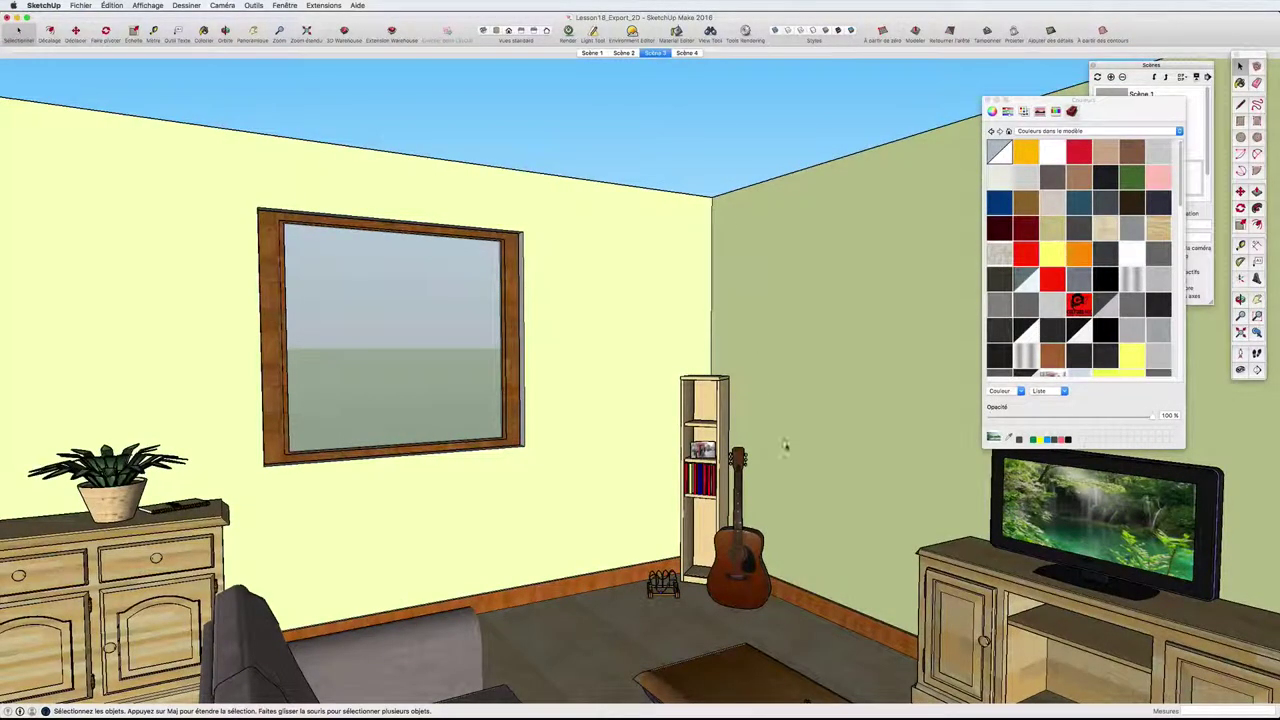
scroll(745, 560, up, 2)
scroll(745, 560, up, 3)
scroll(745, 560, up, 2)
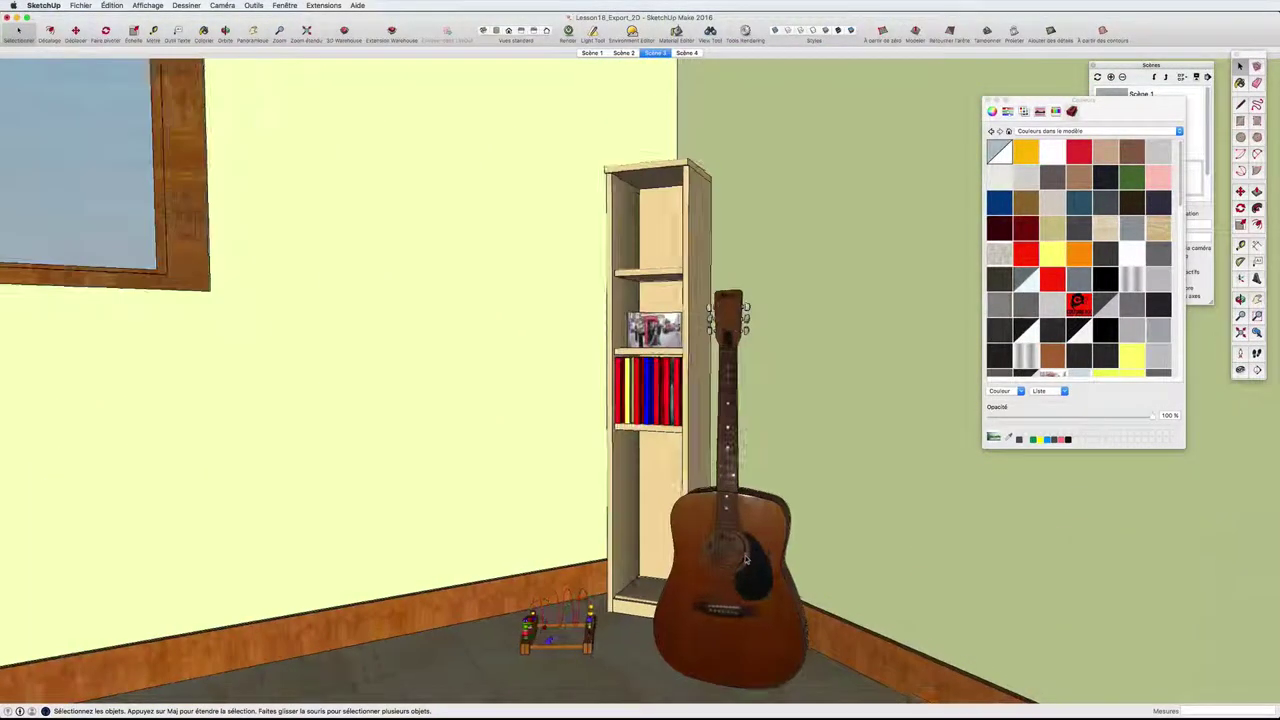
scroll(551, 641, up, 3)
scroll(551, 641, up, 3)
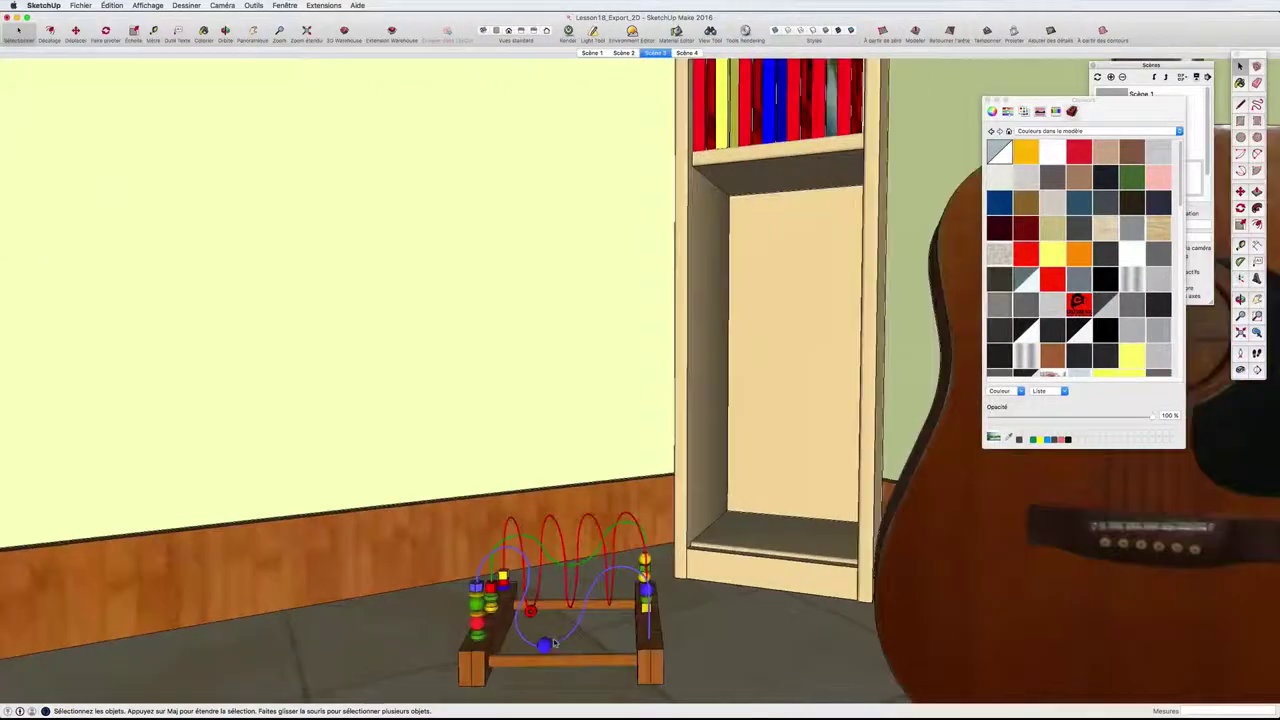
middle_drag(551, 641, 640, 630)
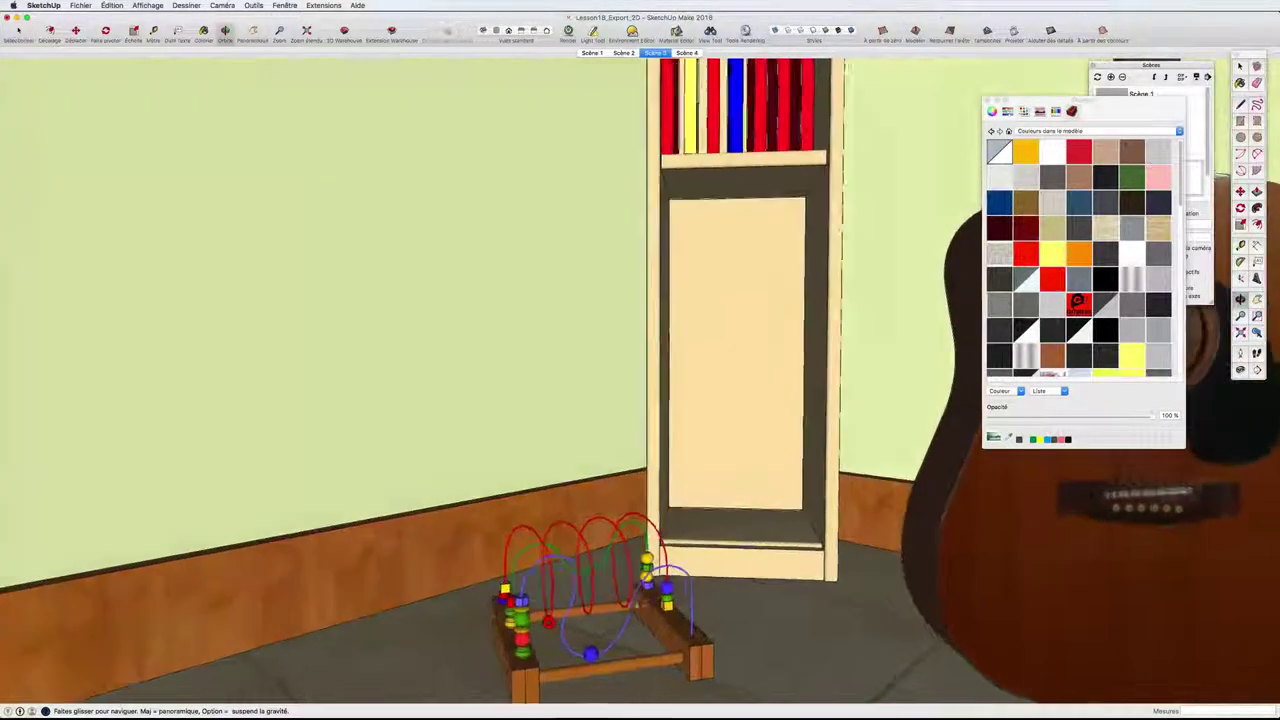
click(655, 52)
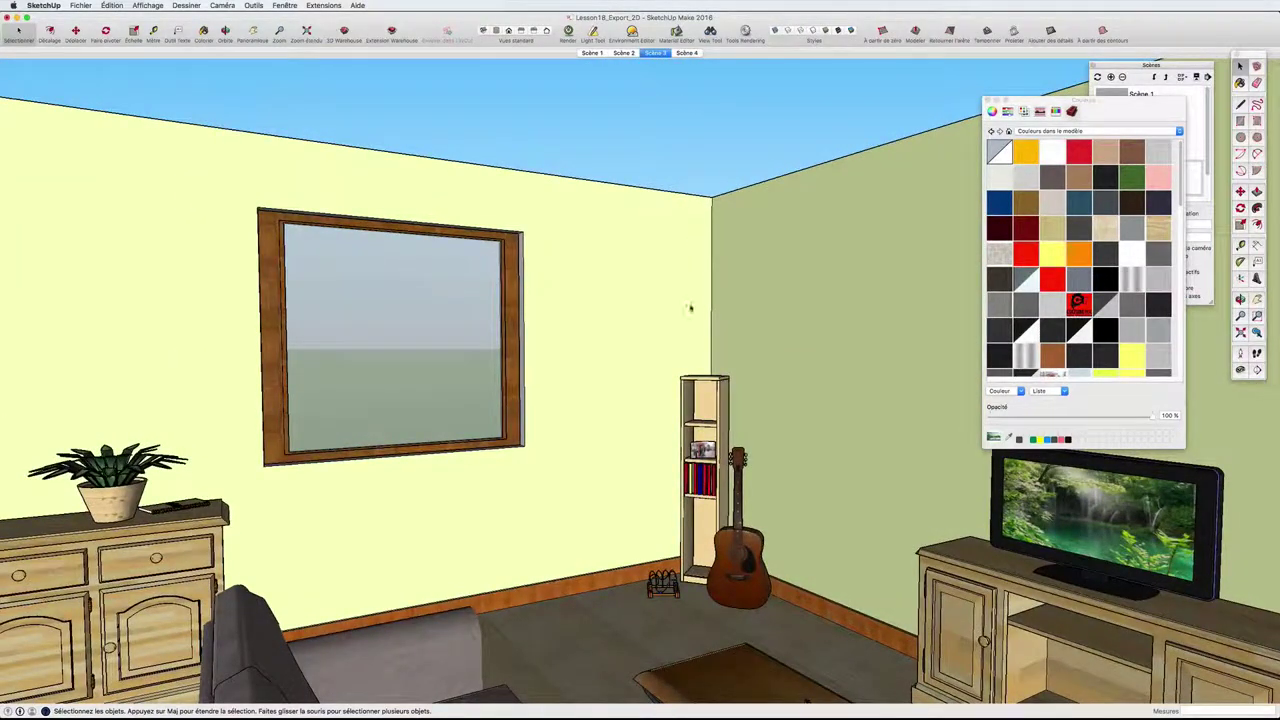
Orbit slightly and save the adjusted camera view into Scène 3 with Mettre à jour.
middle_drag(690, 308, 703, 342)
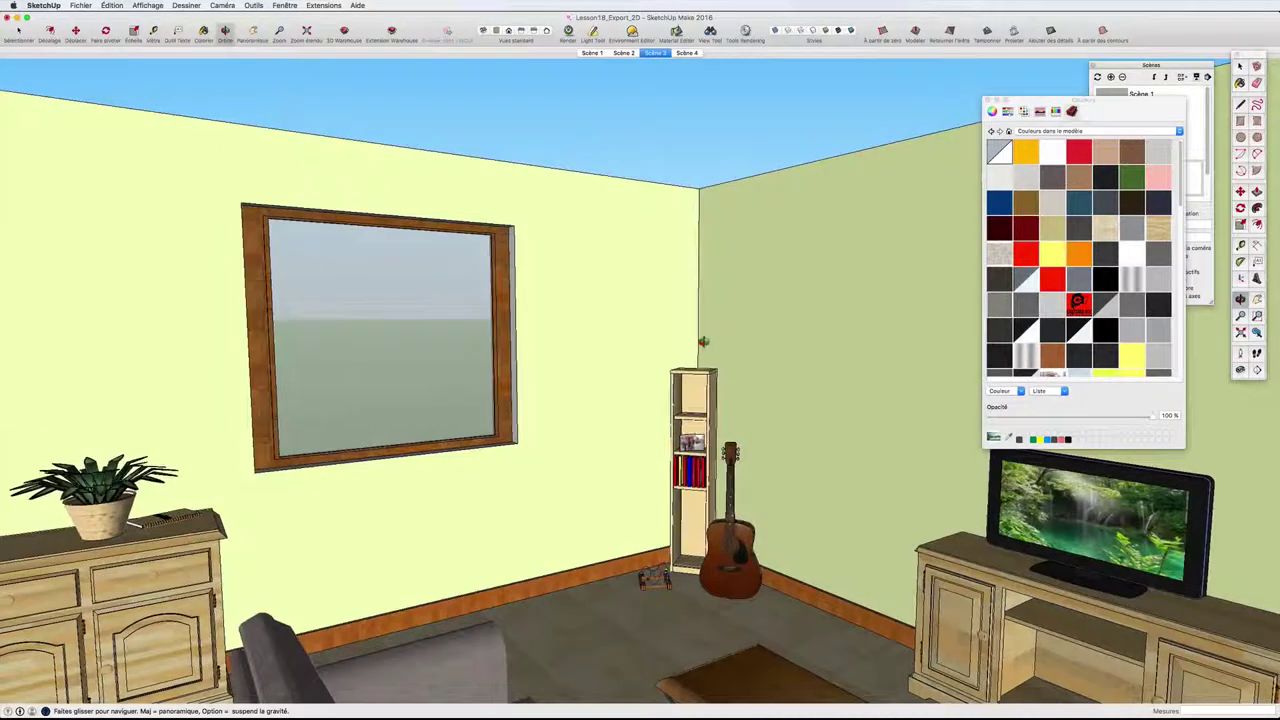
right_click(658, 53)
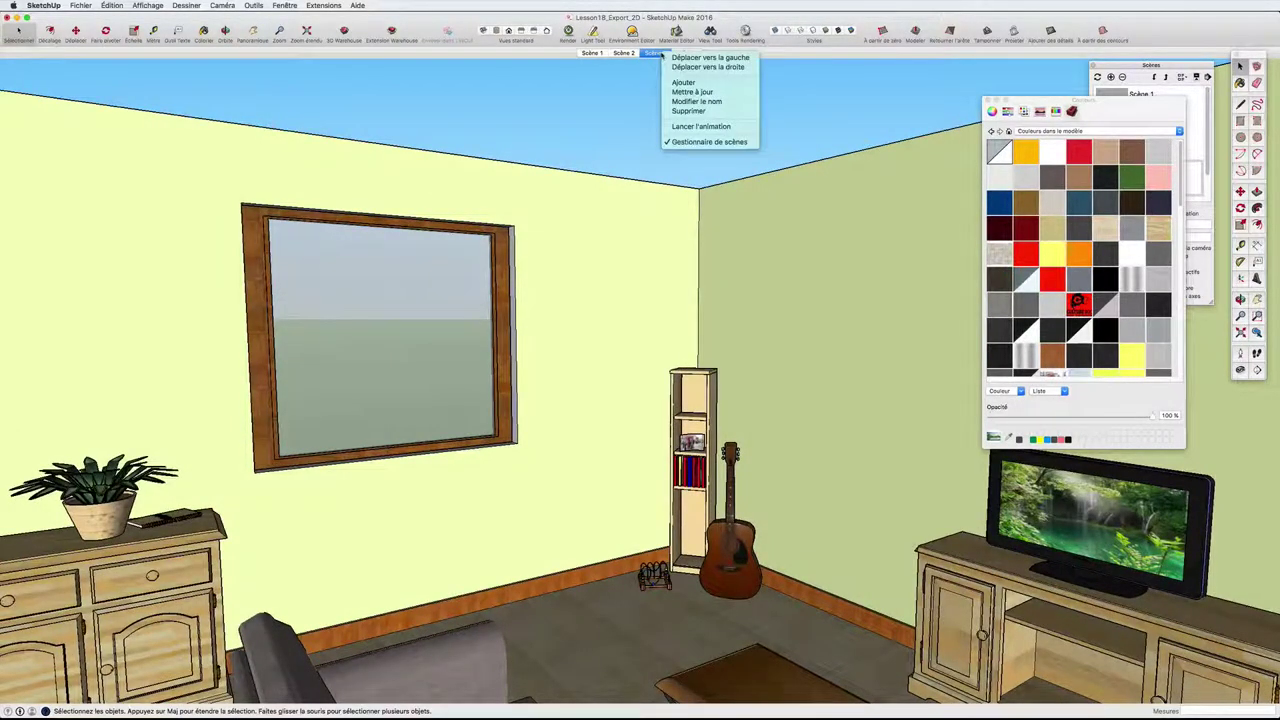
click(689, 93)
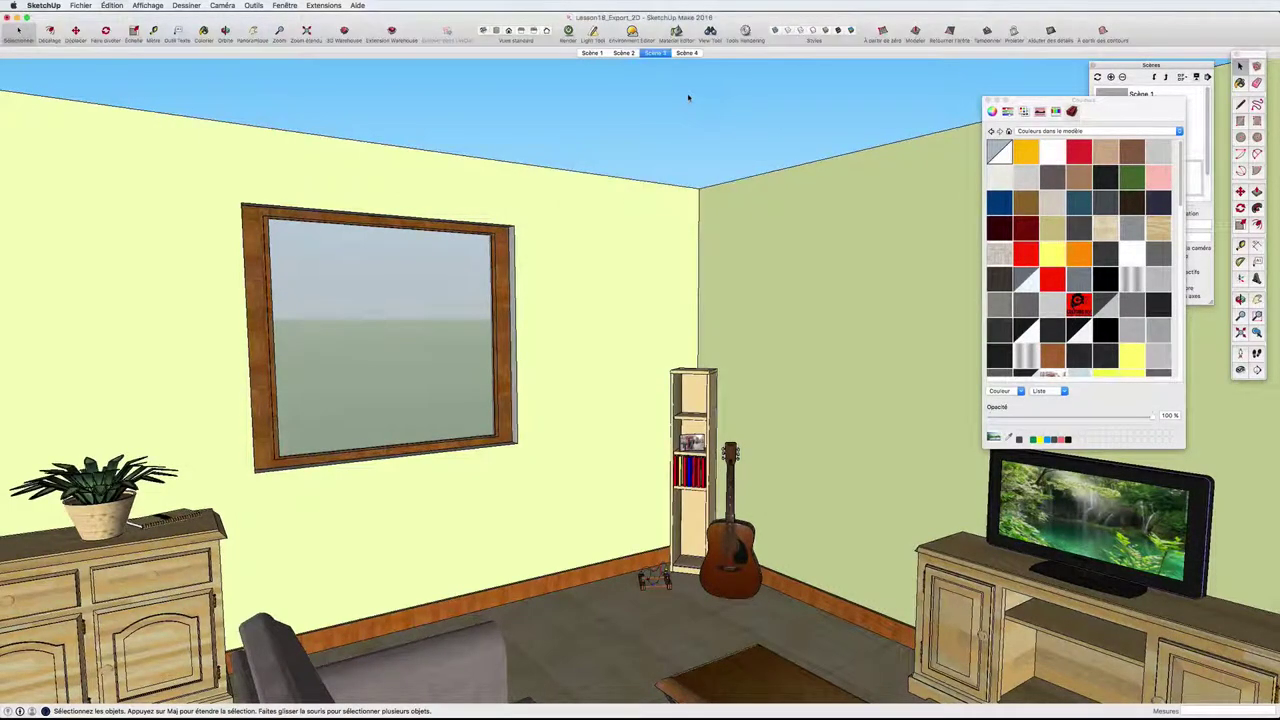
Compare Scène 2 with the updated Scène 3, then show Scène 4's chessboard view.
click(630, 53)
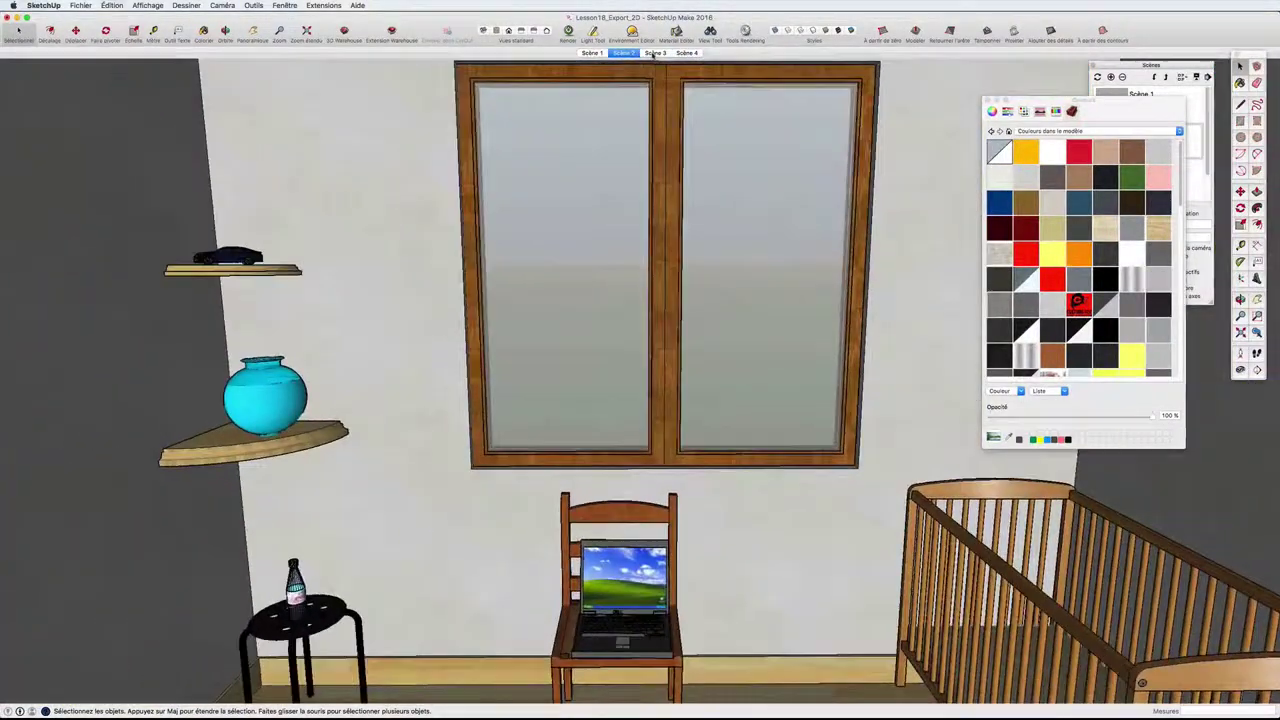
click(652, 53)
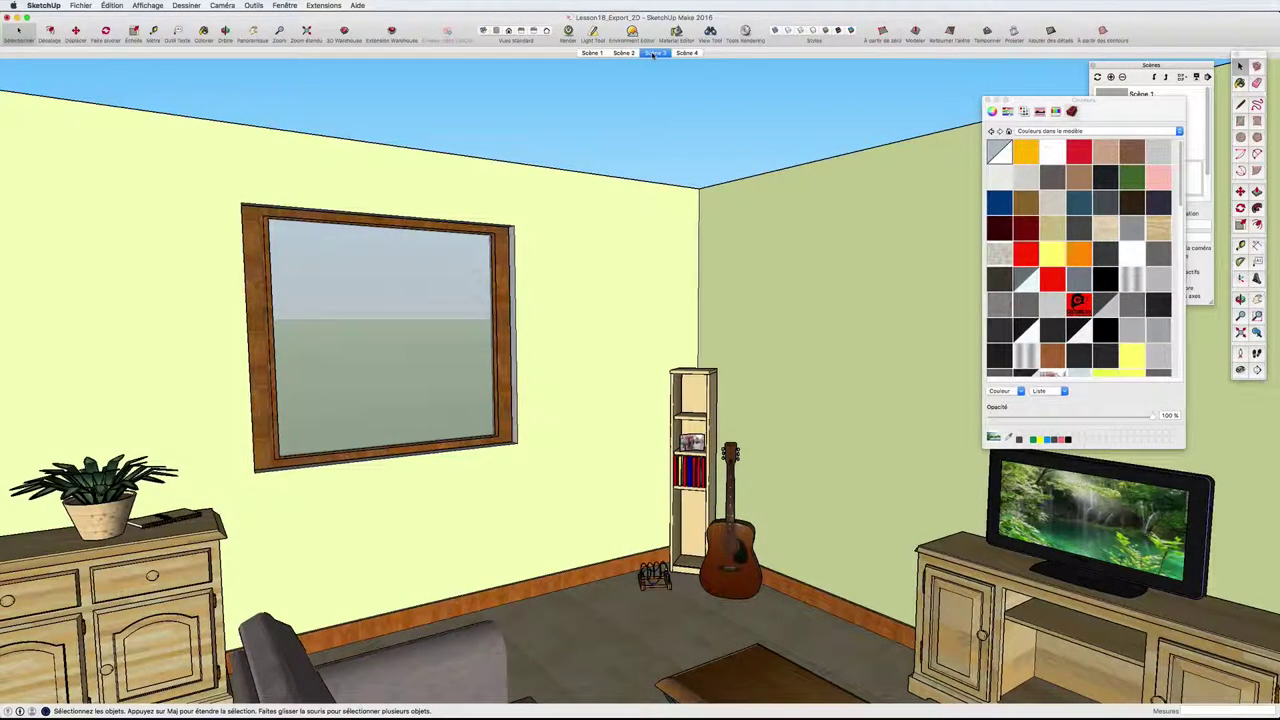
click(686, 53)
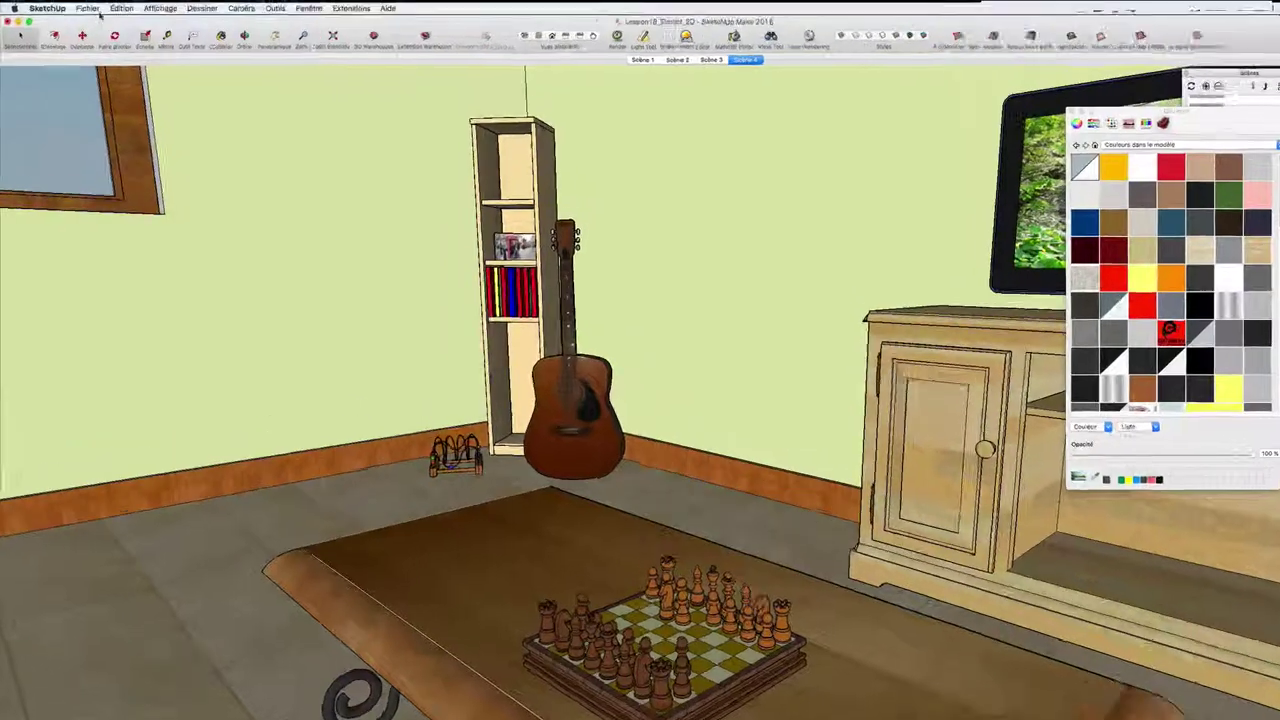
Start an animation export from Fichier > Exporter > Animation and open its Options.
click(80, 5)
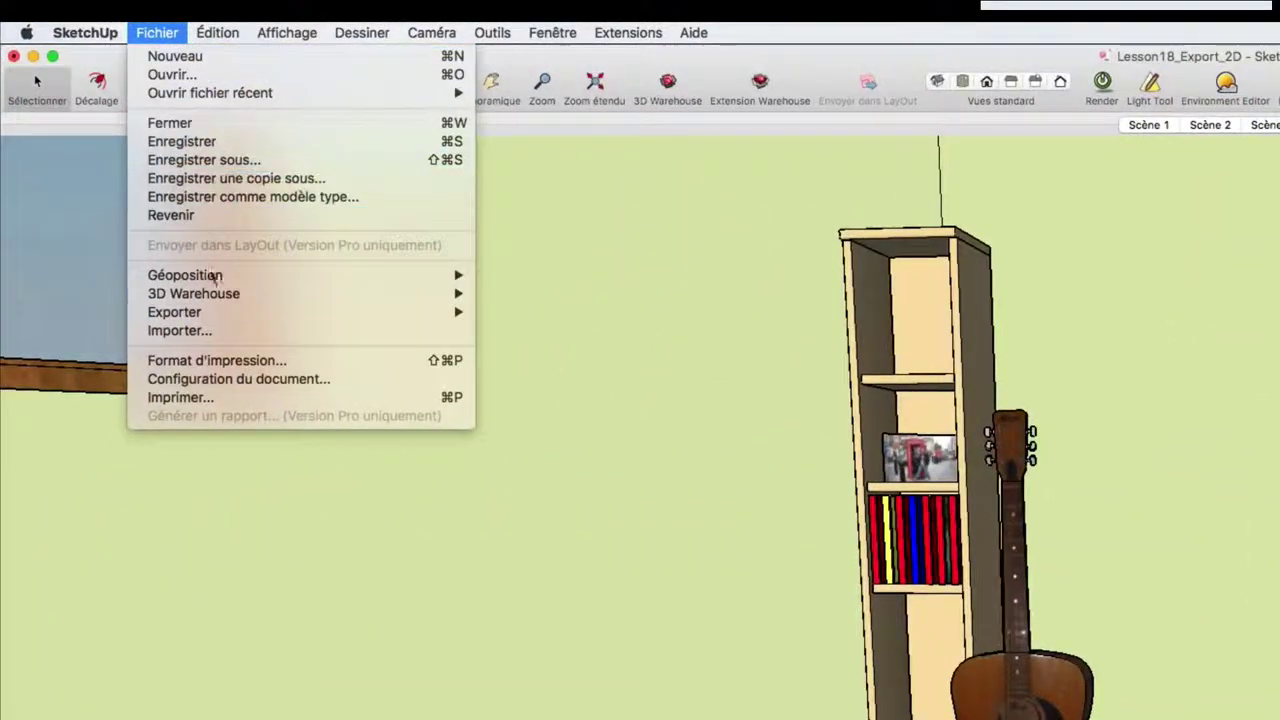
mouse_move(175, 312)
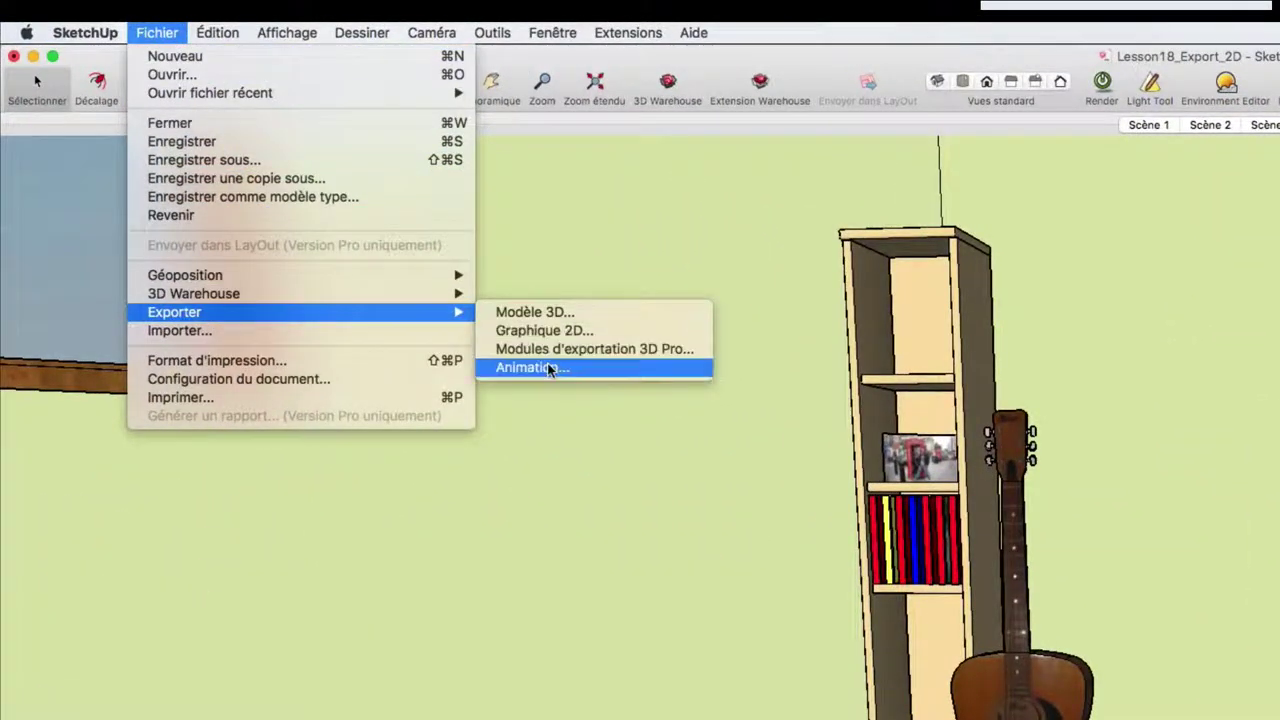
click(548, 367)
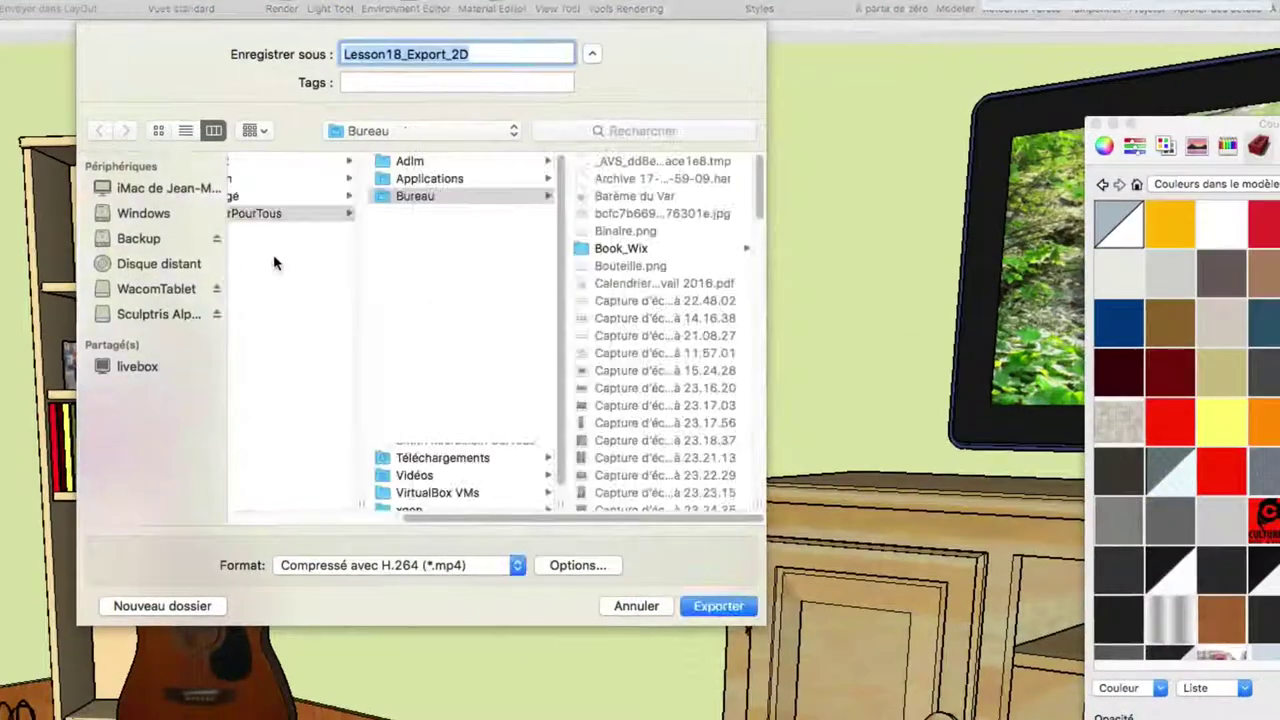
click(576, 566)
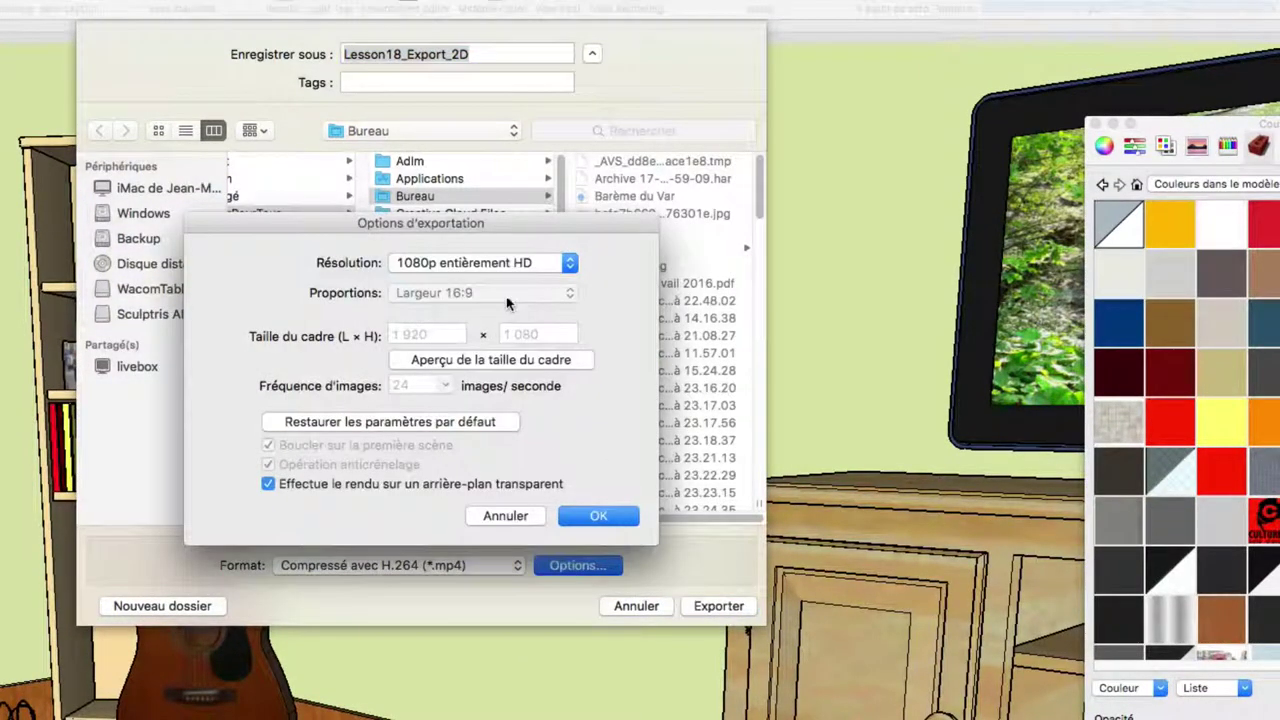
Keep the H.264 MP4 resolution at 1080p full HD and preview the frame size.
drag(468, 228, 1051, 33)
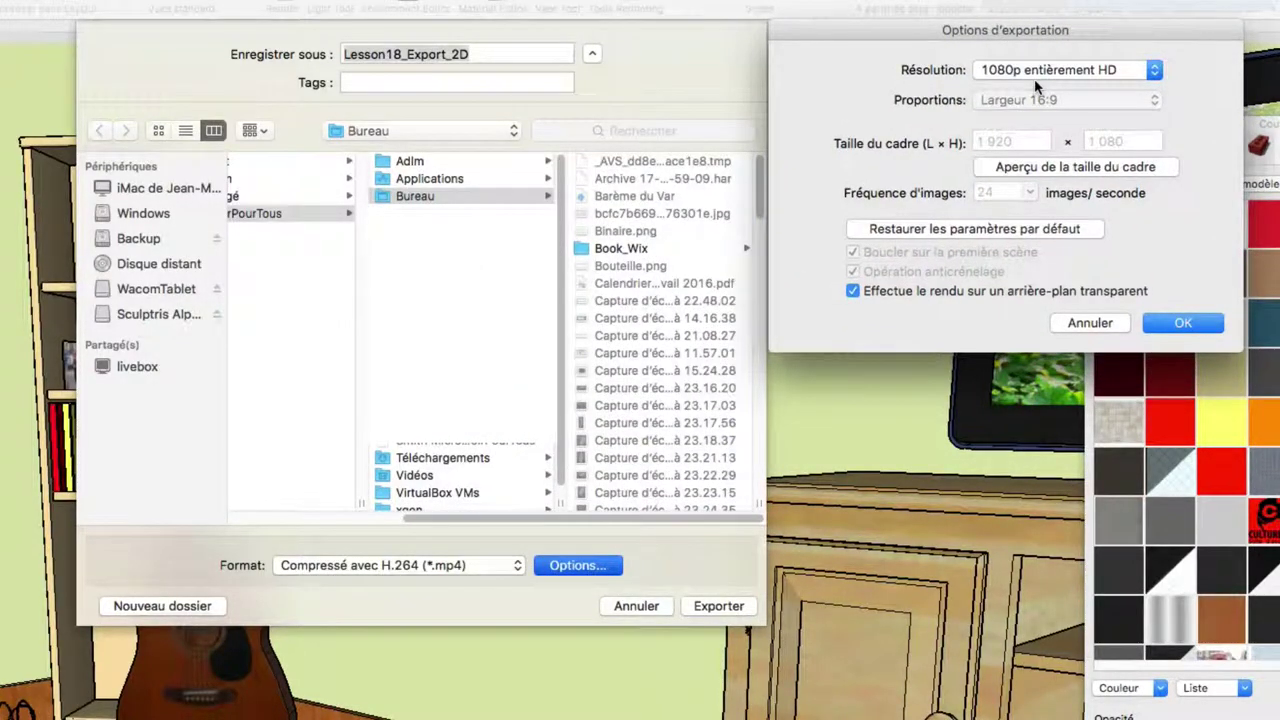
click(1038, 69)
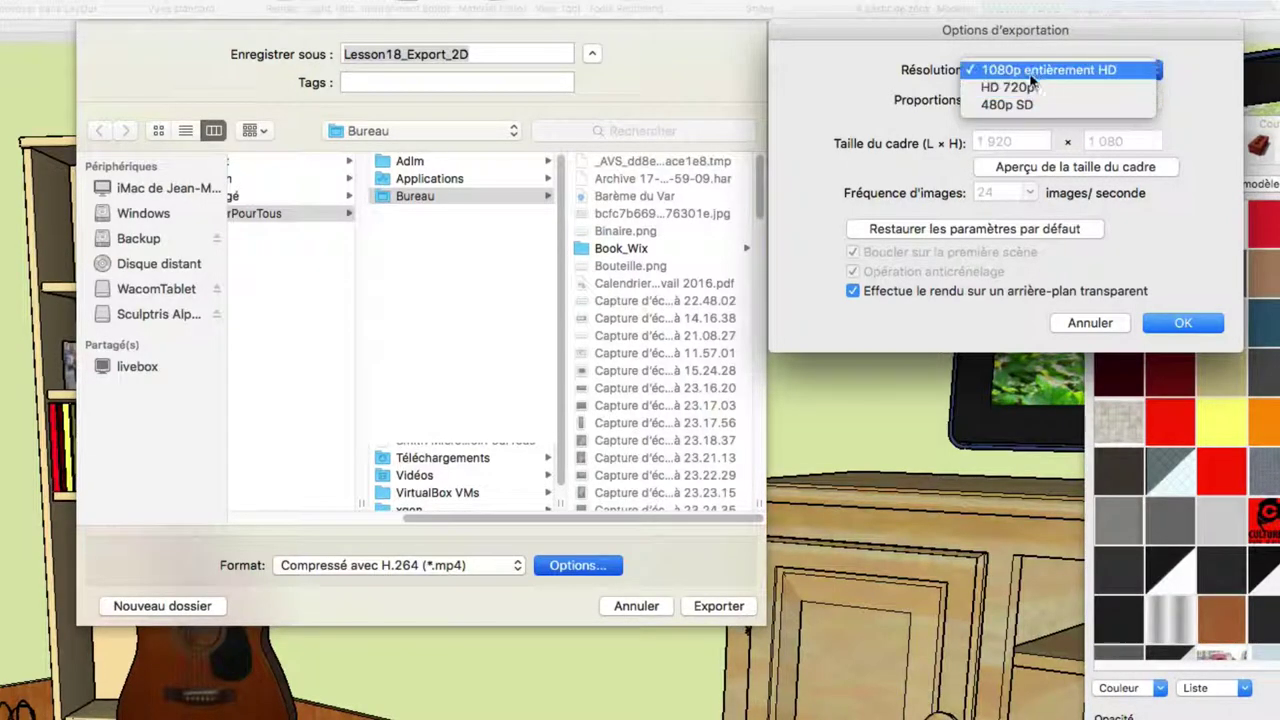
click(1186, 84)
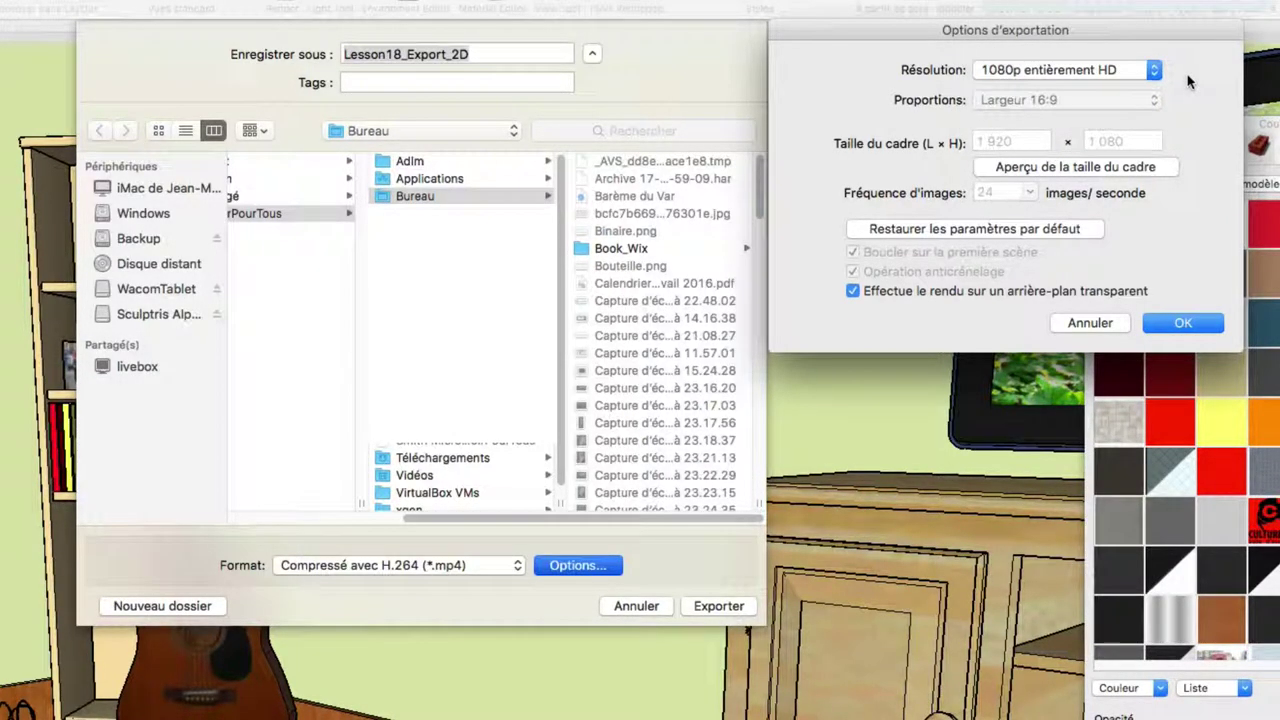
click(1062, 168)
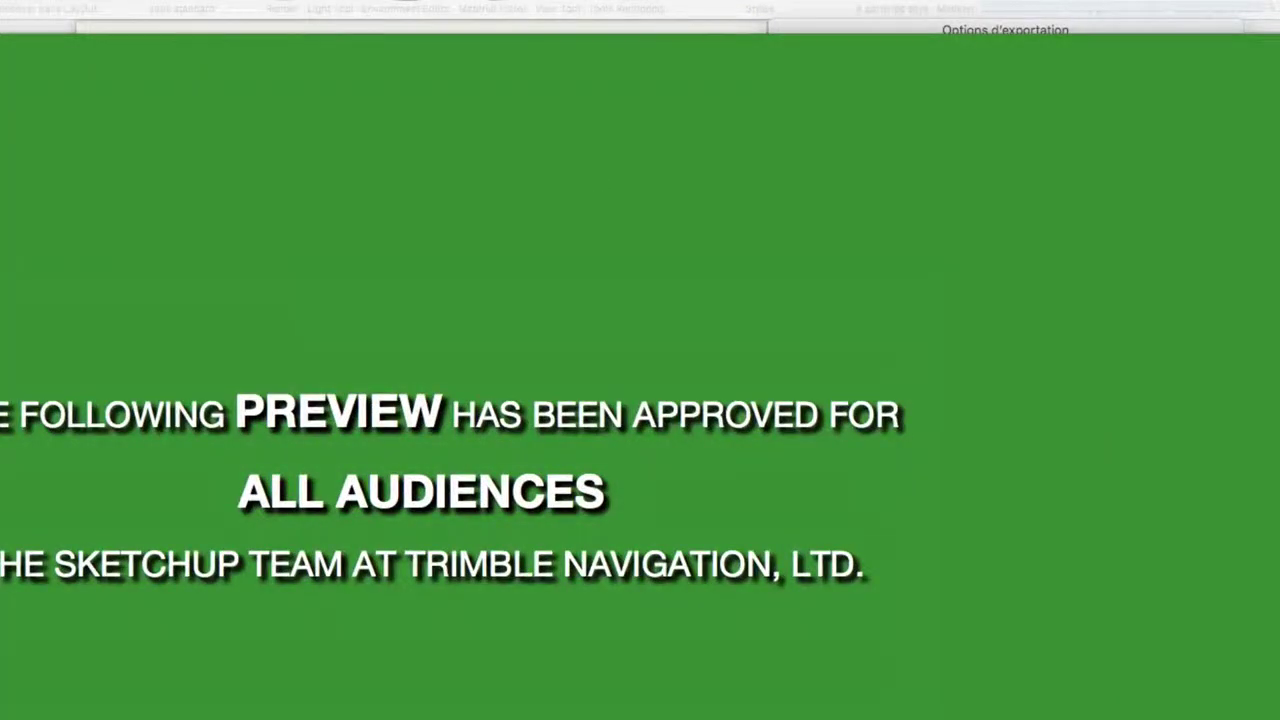
Dismiss the frame-size preview to return to the Options d'exportation panel.
click(8, 125)
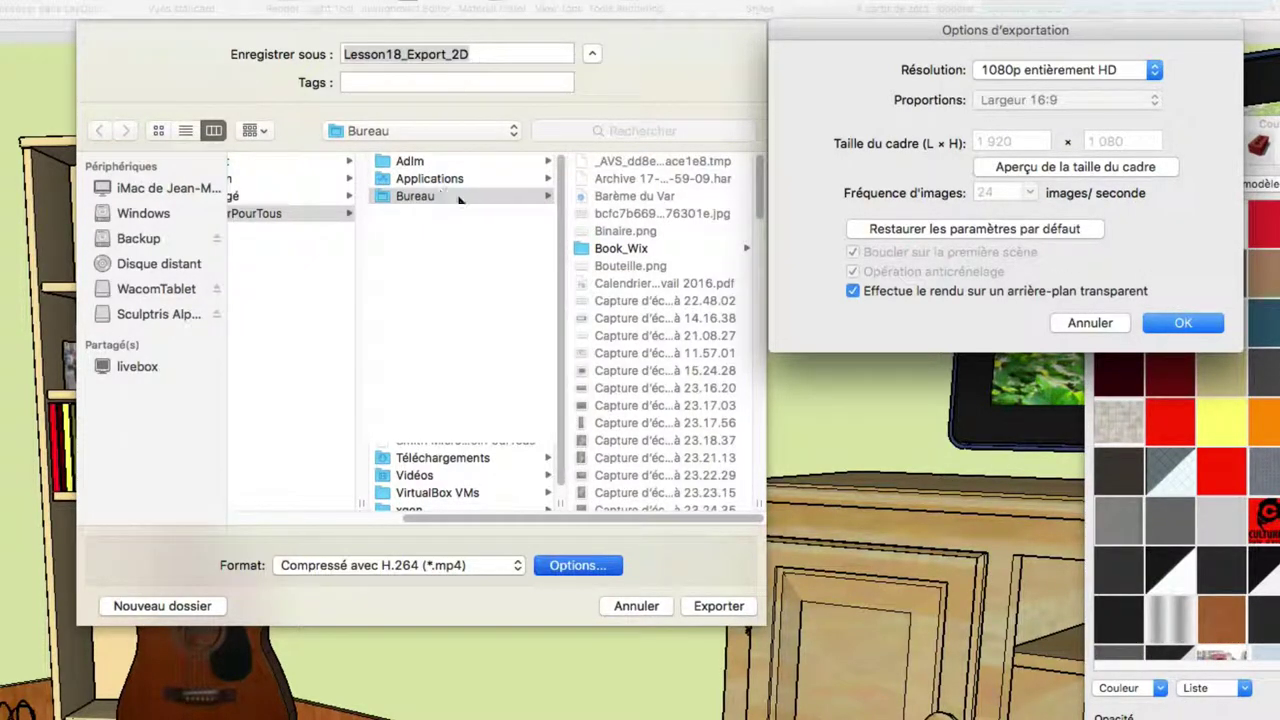
Confirm the animation export options and rename the output file to video1.
click(1183, 323)
click(486, 55)
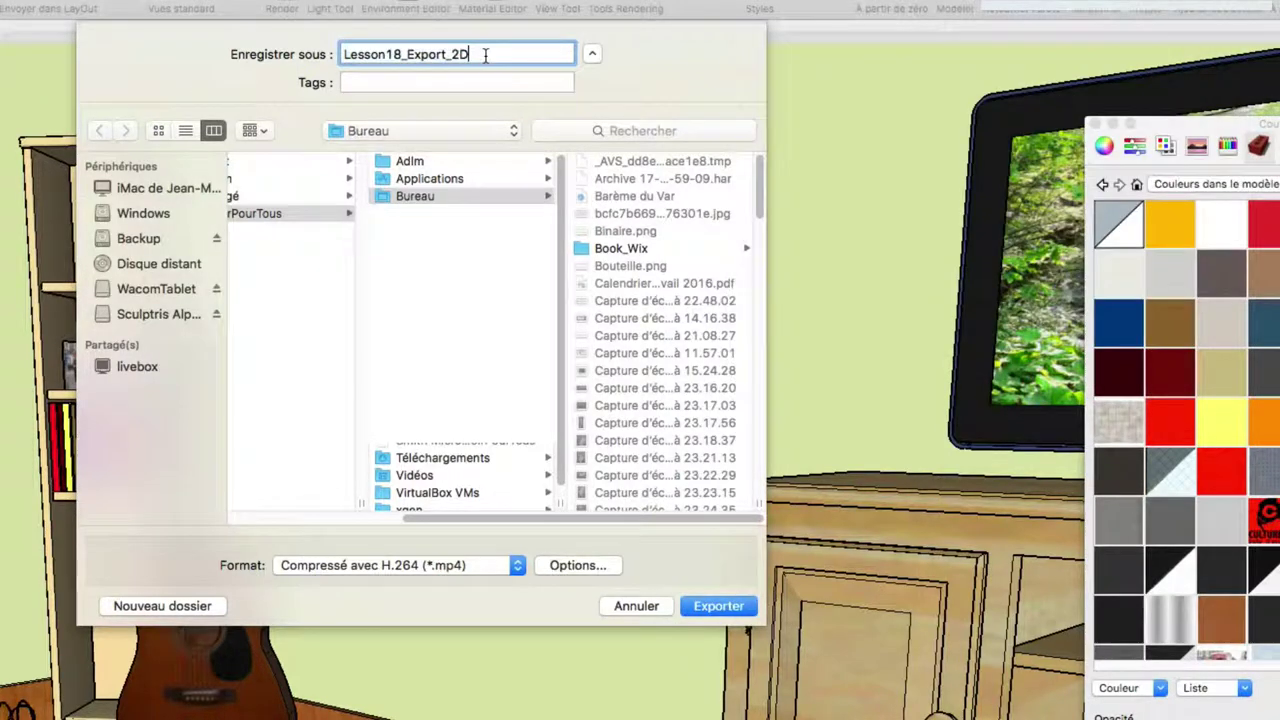
double_click(403, 54)
text(v)
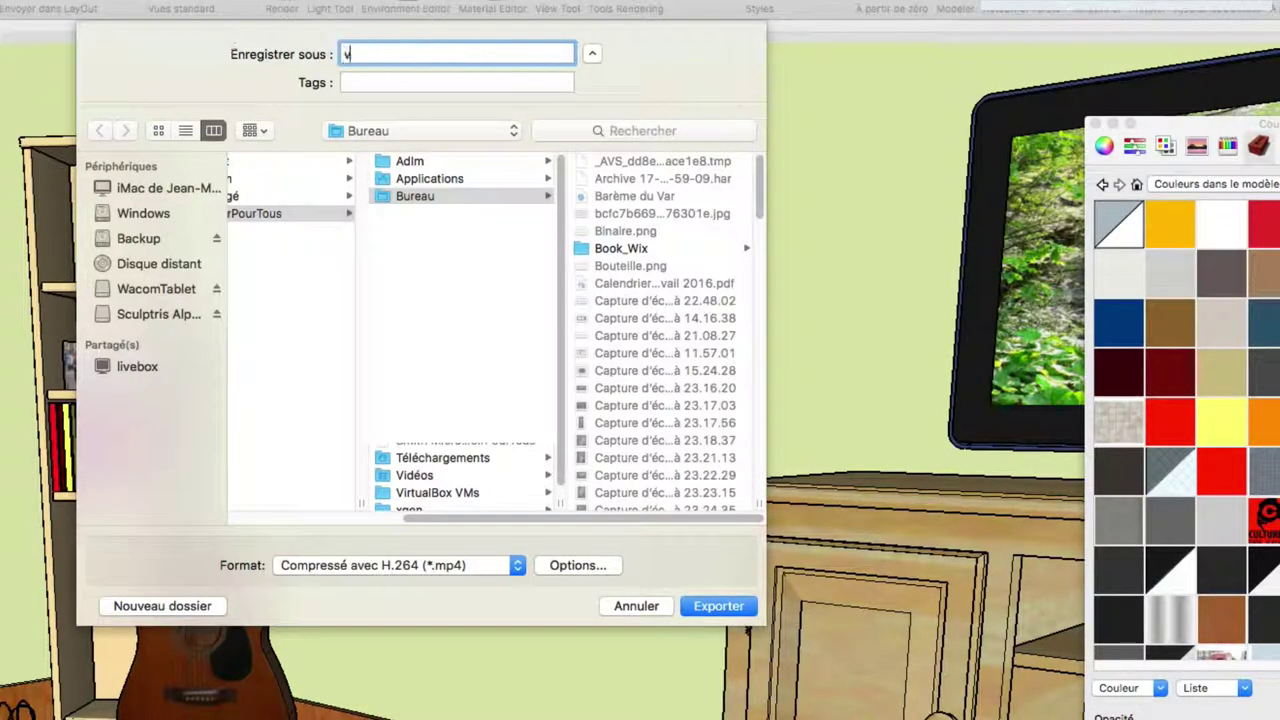
text(ideo1)
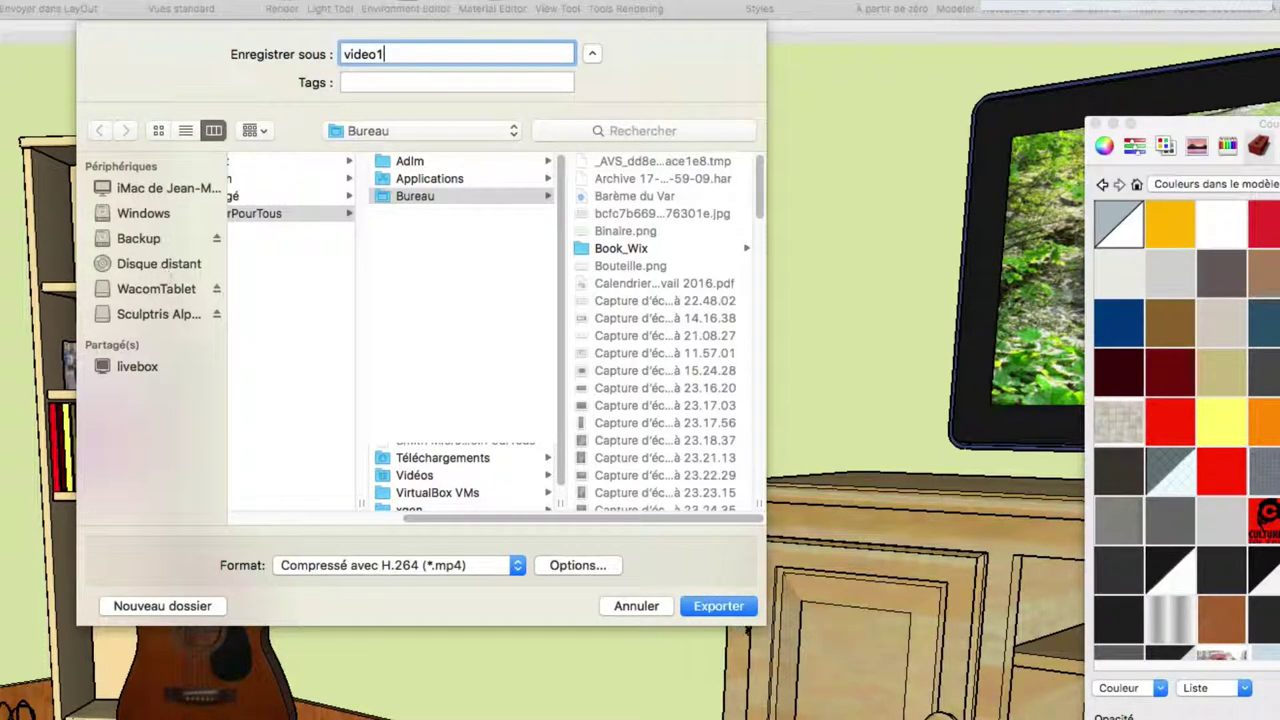
Choose Téléchargements as the destination and export video1.mp4.
scroll(450, 400, down, 1)
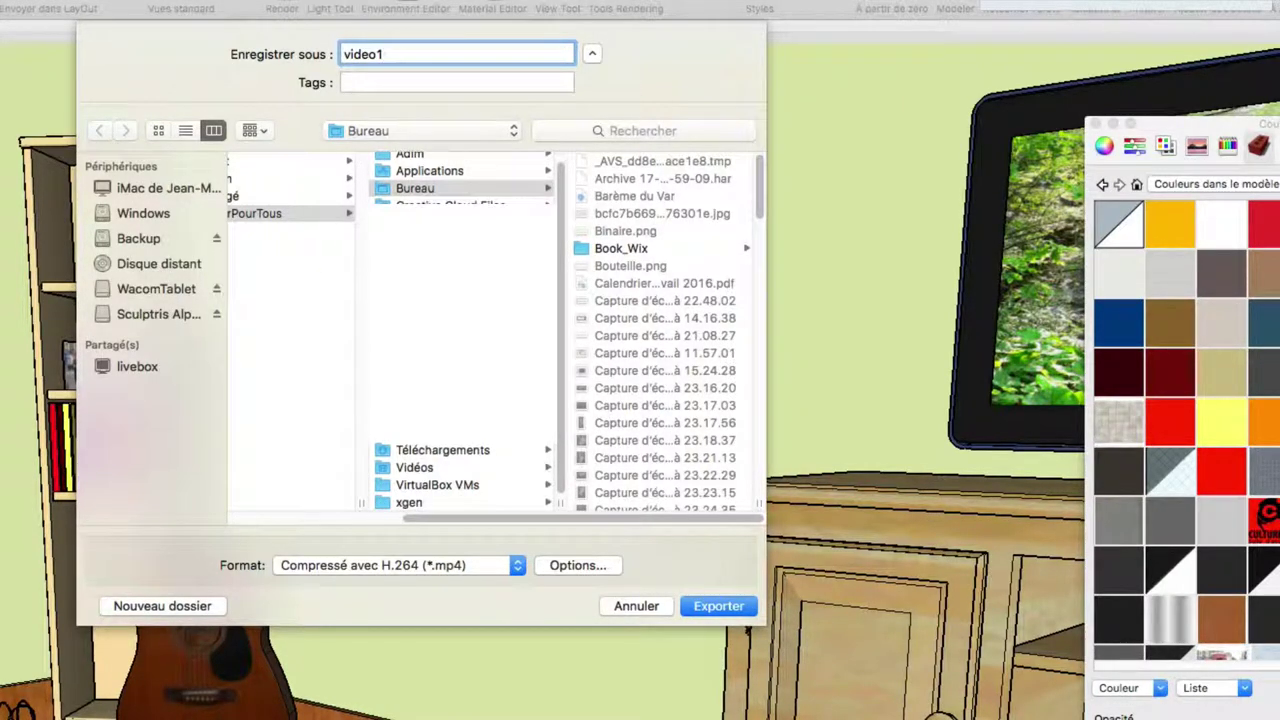
click(450, 452)
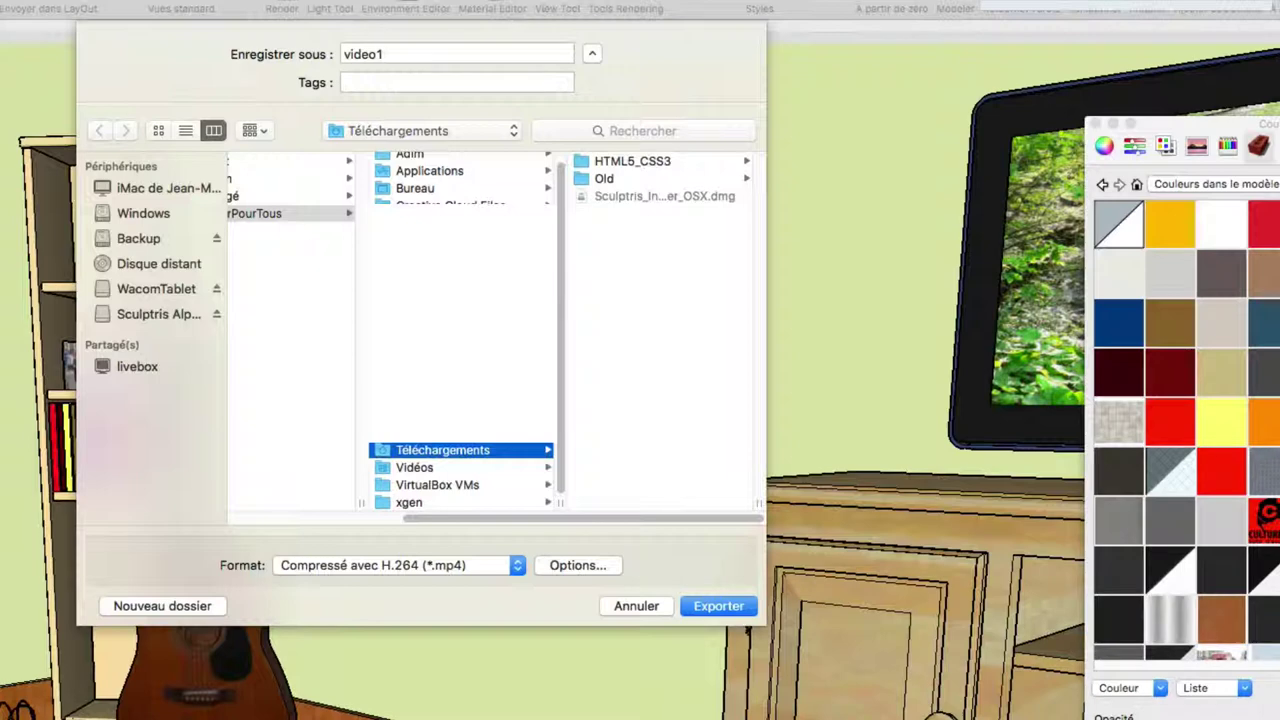
click(719, 606)
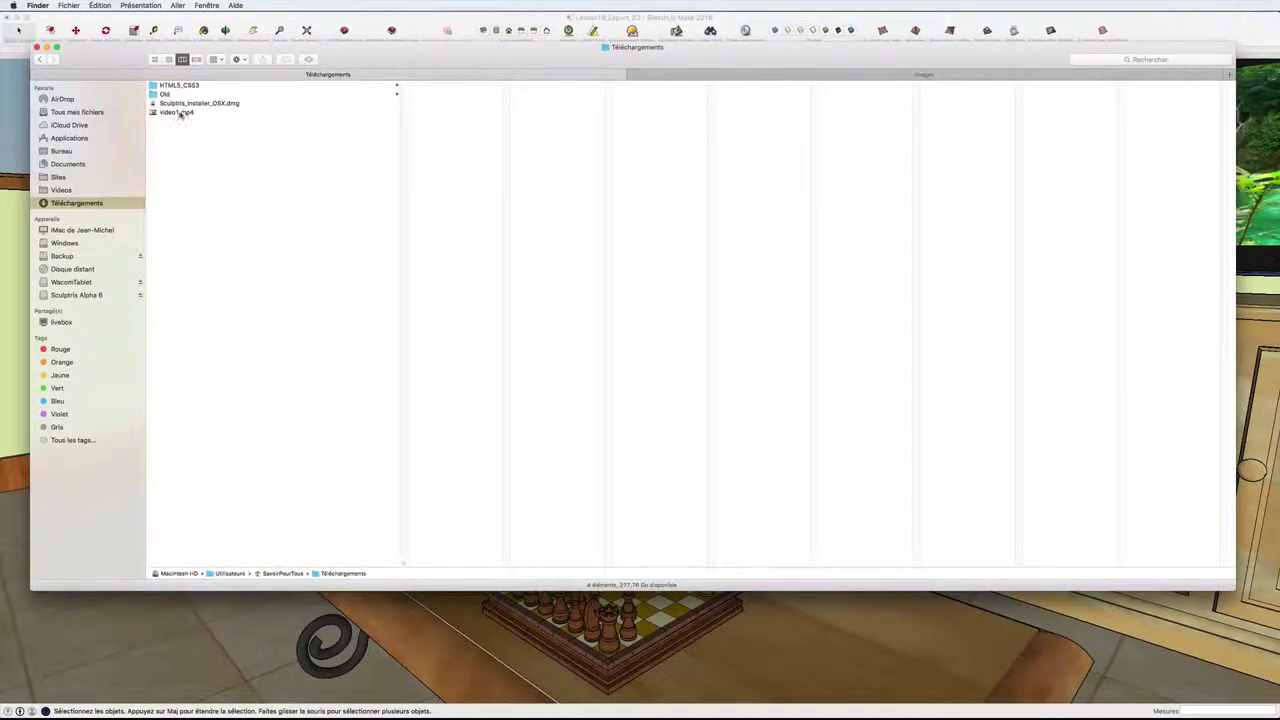
Select video1.mp4 in Téléchargements and play it with Quick Look.
click(181, 113)
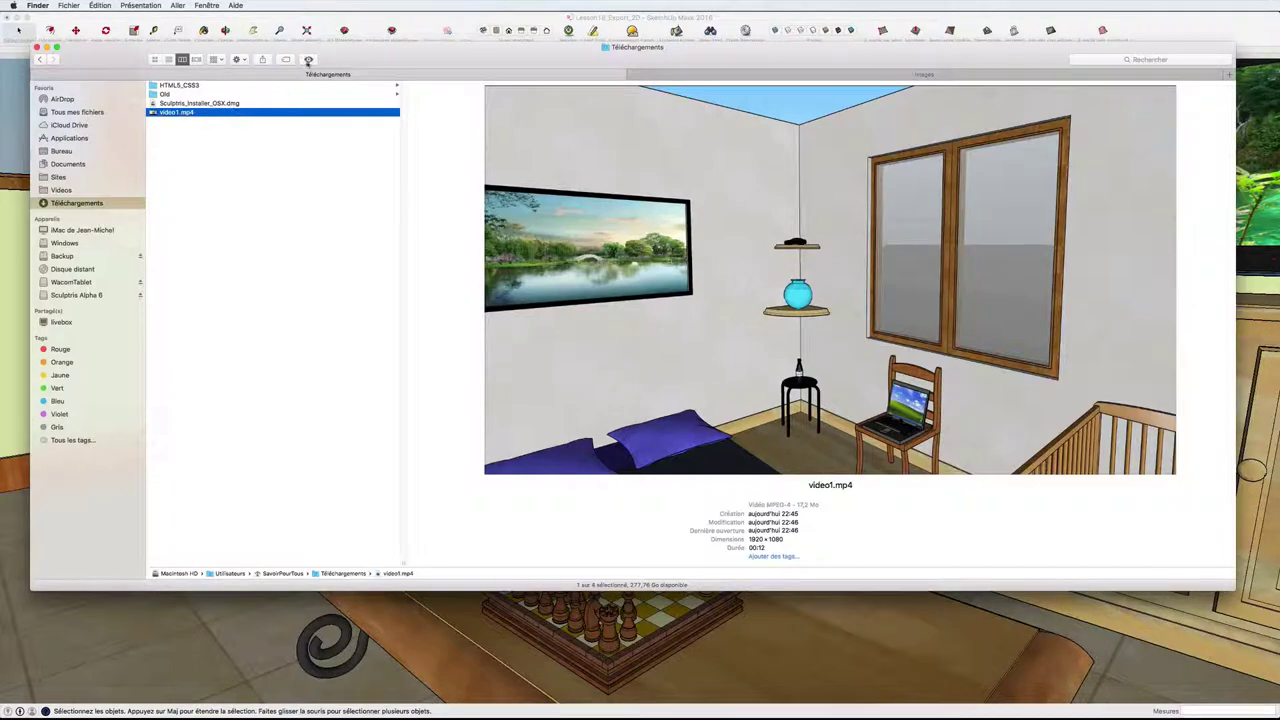
click(308, 60)
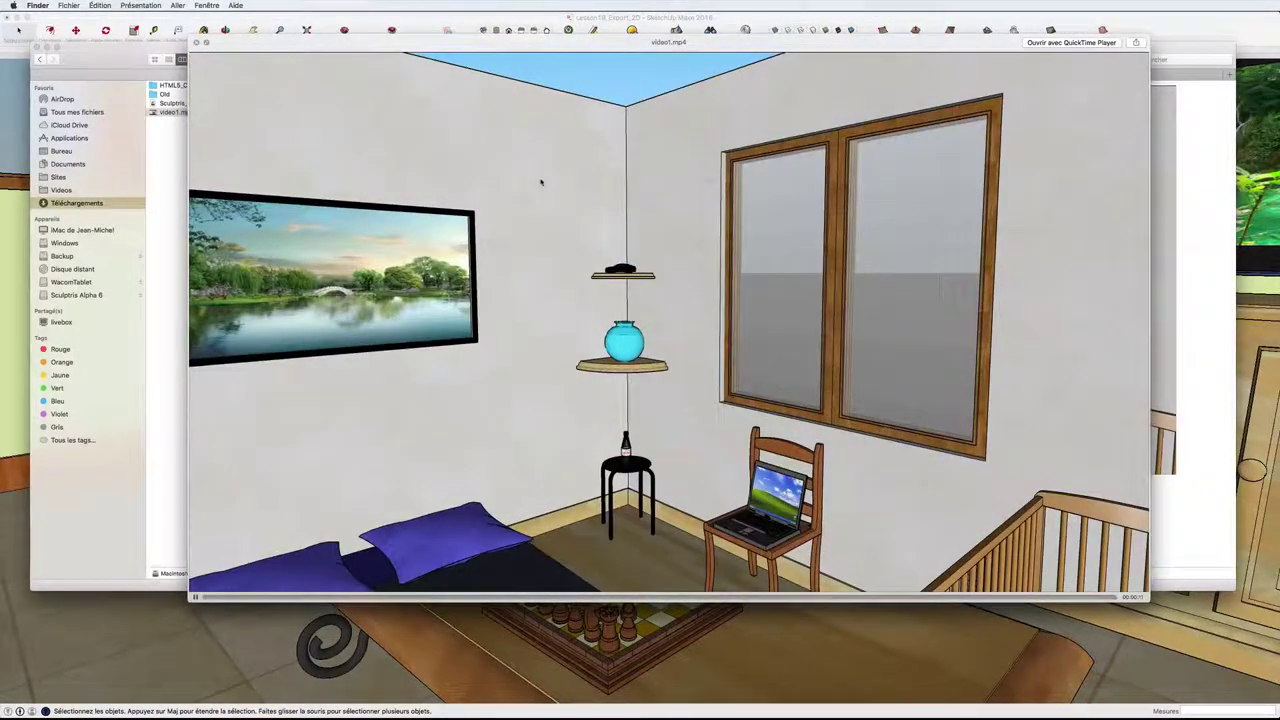
key(super+Tab)
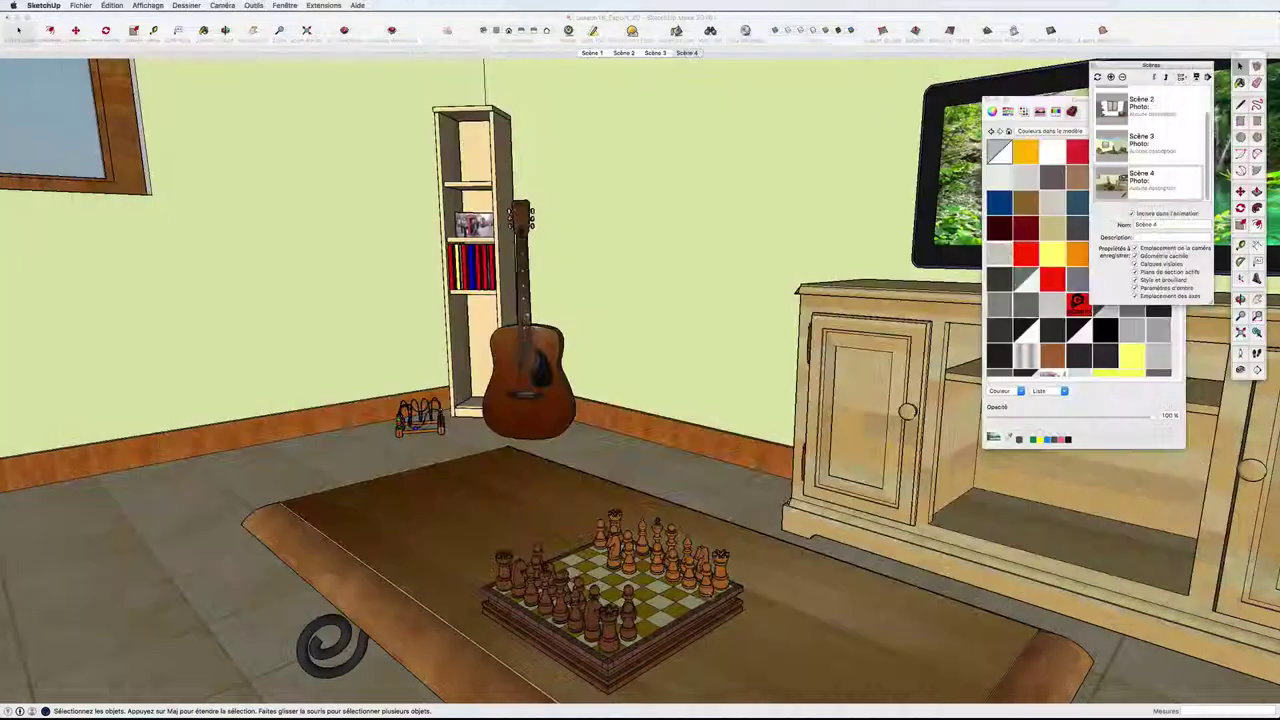